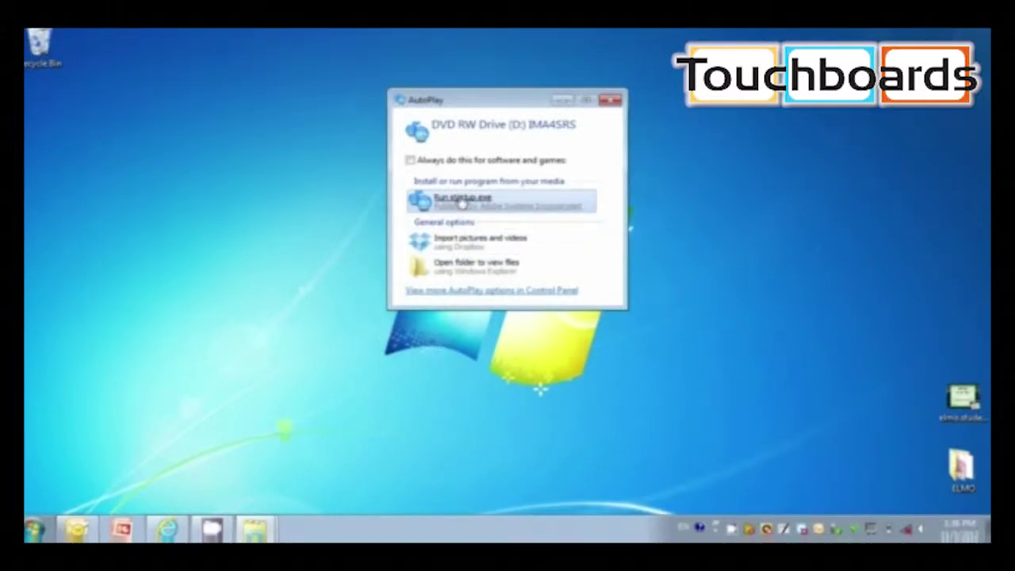
Step: Run startup.exe from the ELMO disc and choose English to reach the install menu
click(461, 203)
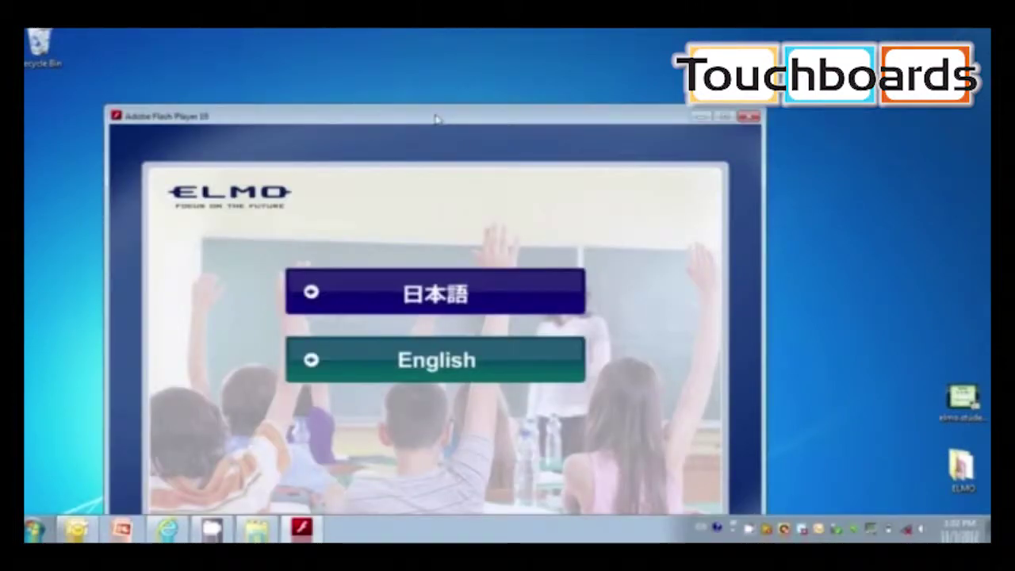
drag(435, 116, 499, 50)
click(528, 291)
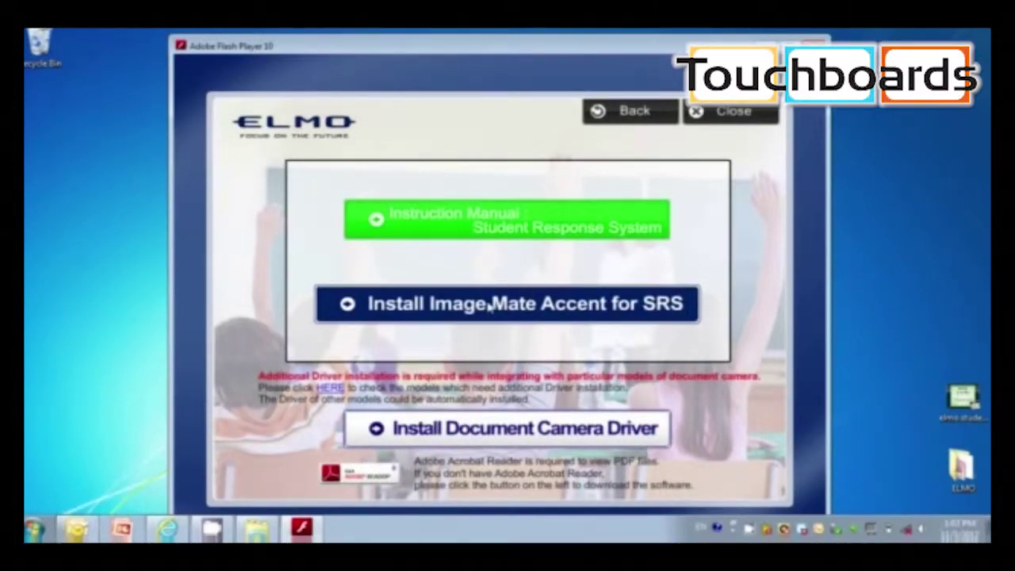
Step: Install Image Mate Accent for SRS, accepting the licence agreement, then close the finished installer
click(490, 308)
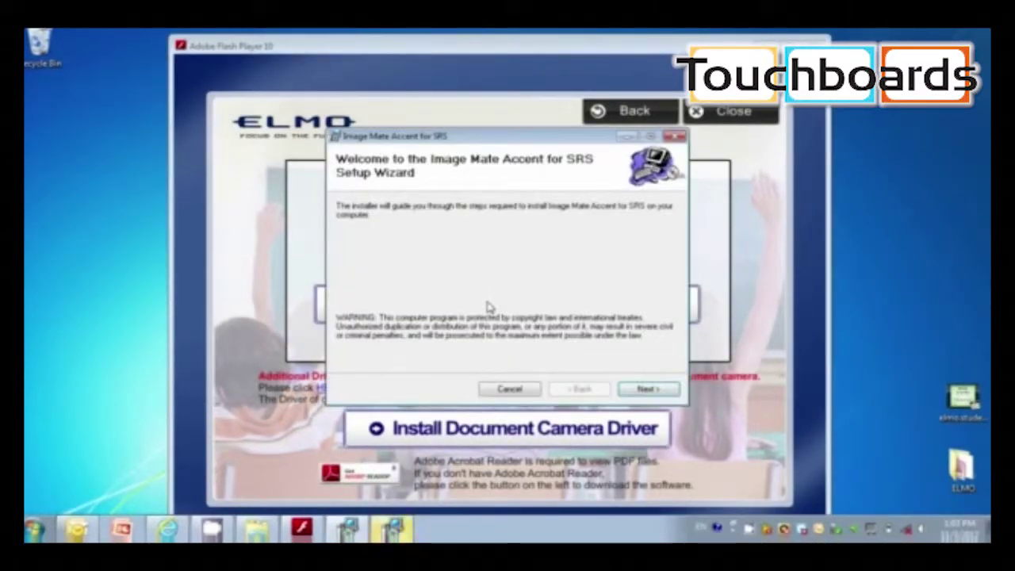
click(645, 389)
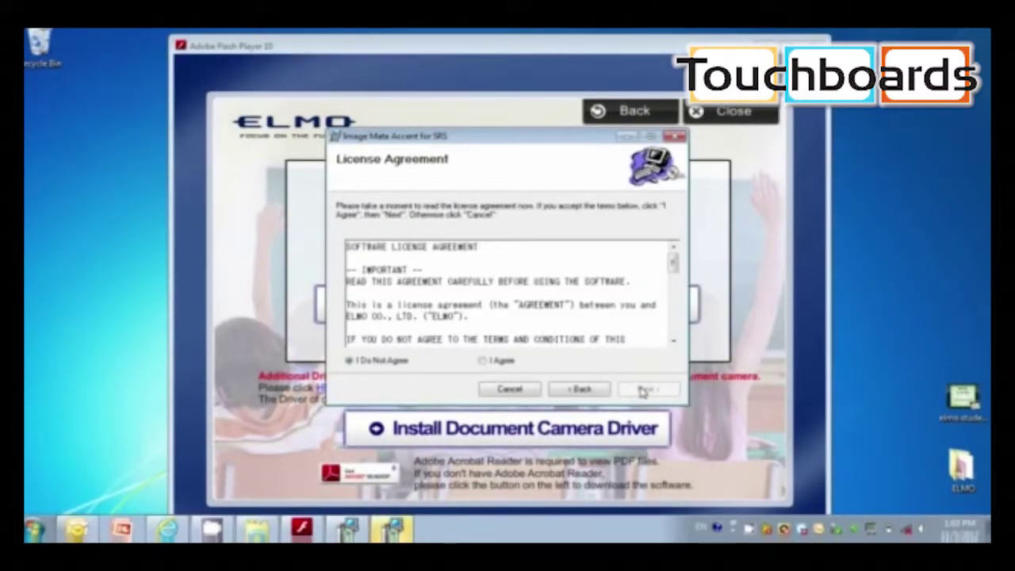
click(484, 361)
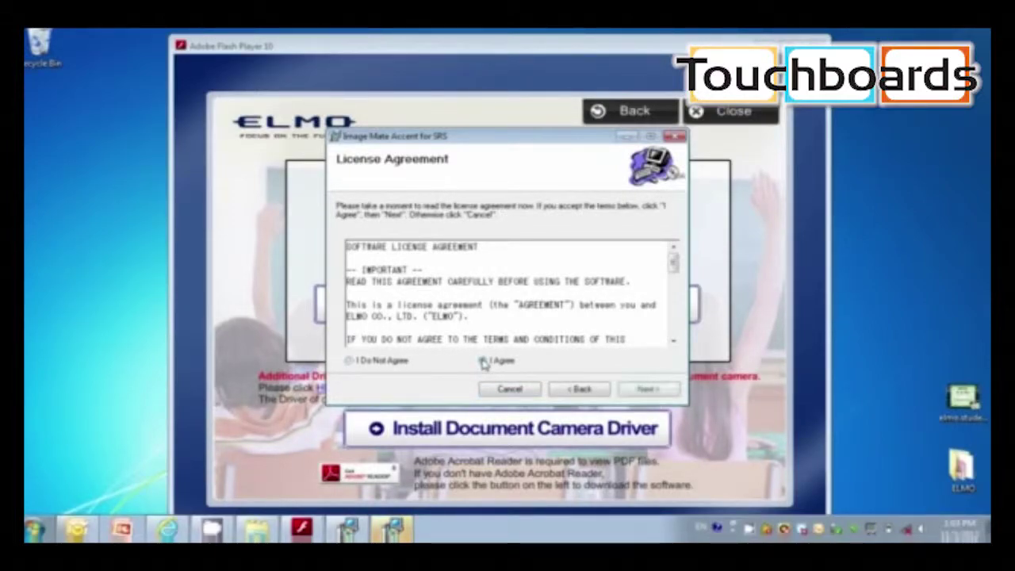
click(647, 389)
click(647, 389)
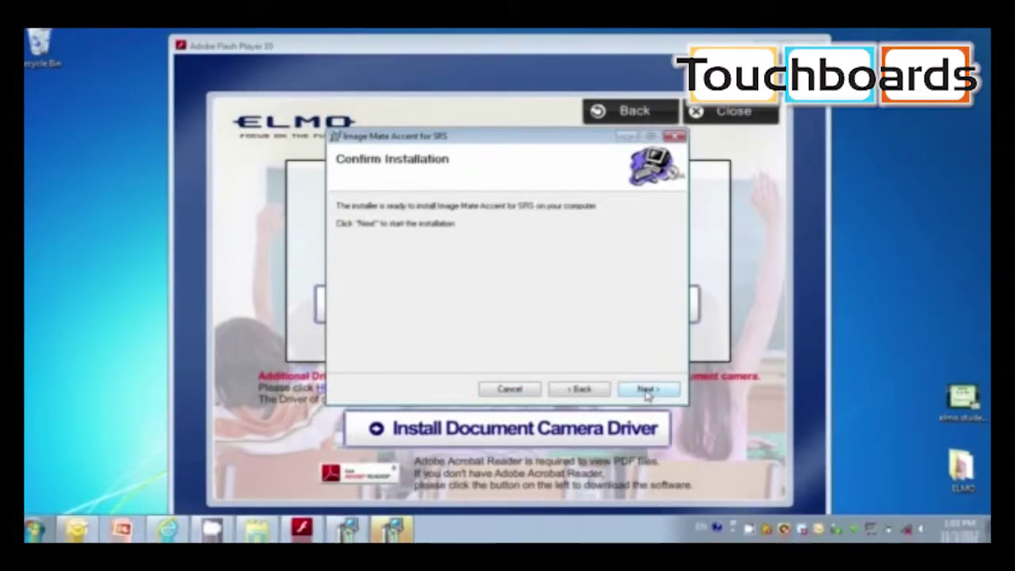
click(646, 390)
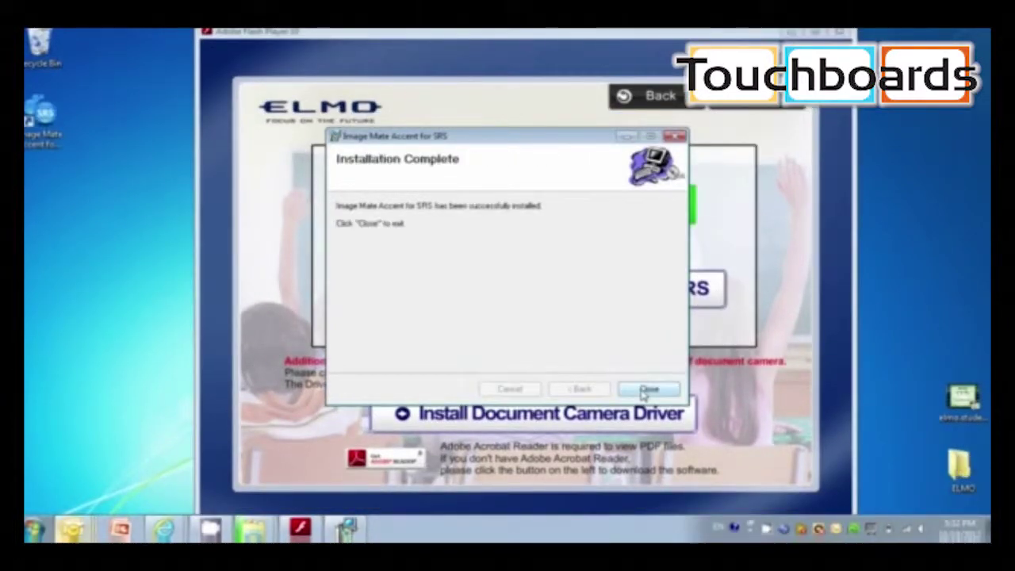
click(646, 389)
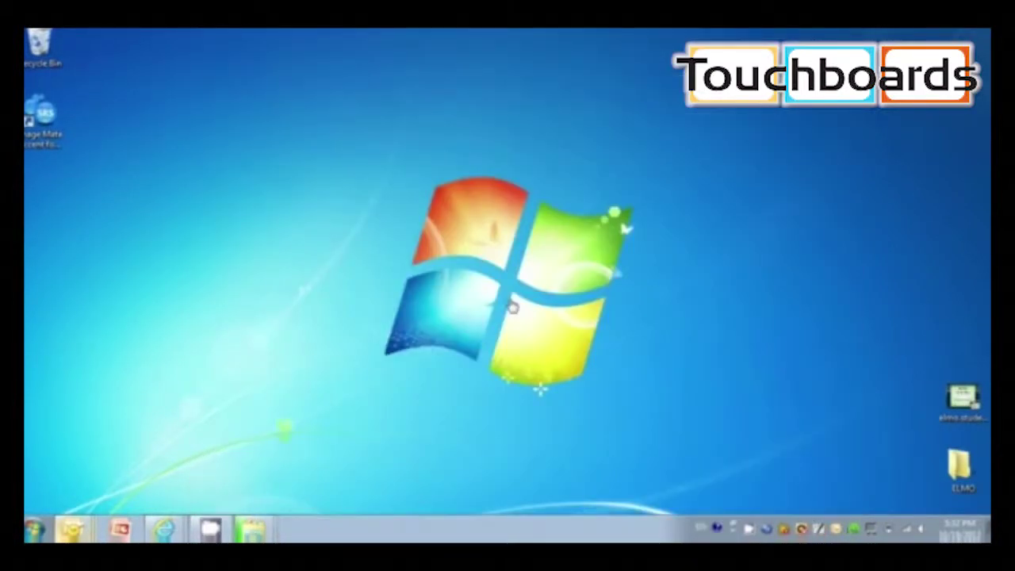
Step: Expand All Programs > ELMO > Image Mate Accent for SRS in the Start menu
click(34, 530)
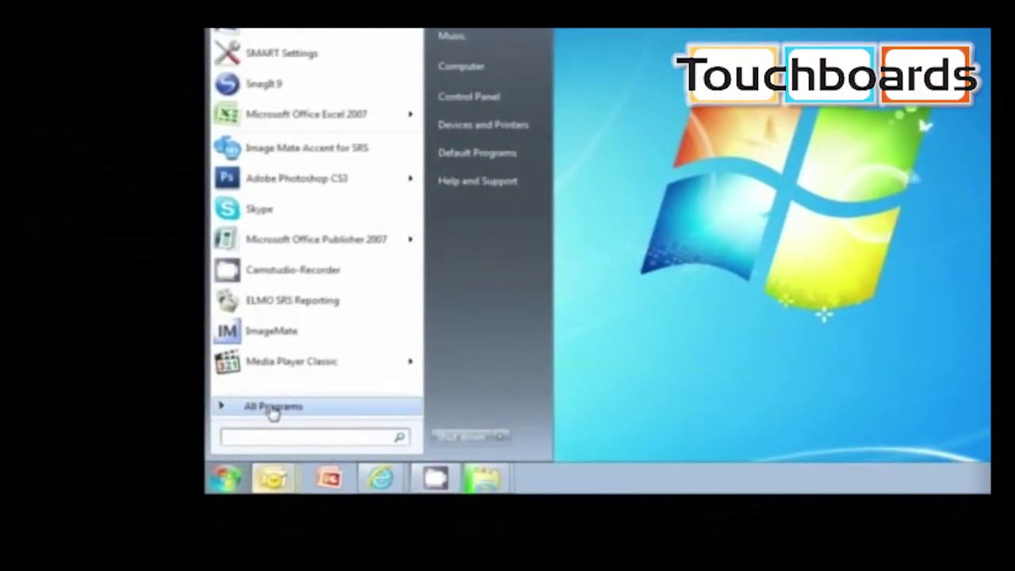
click(273, 407)
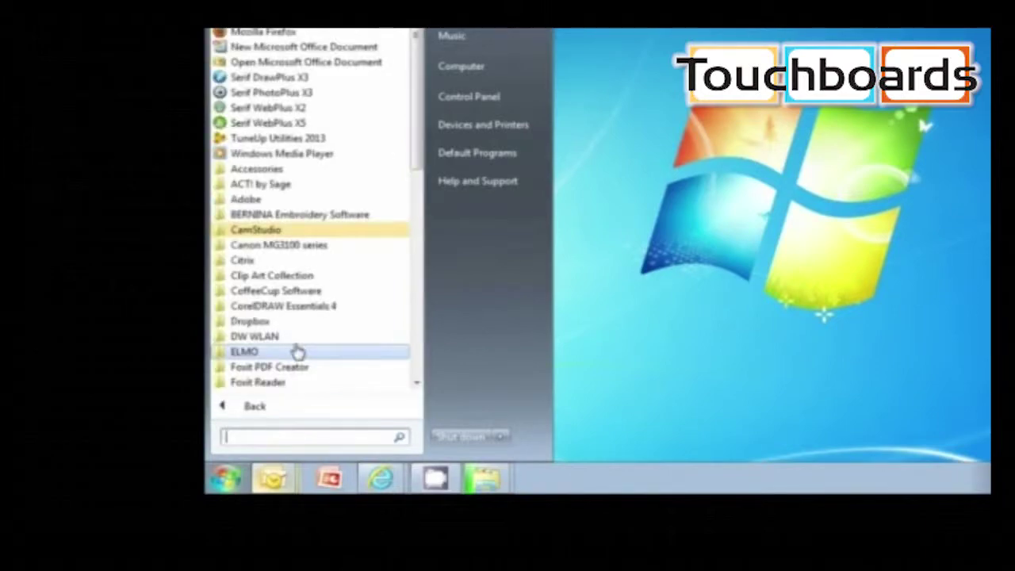
click(226, 356)
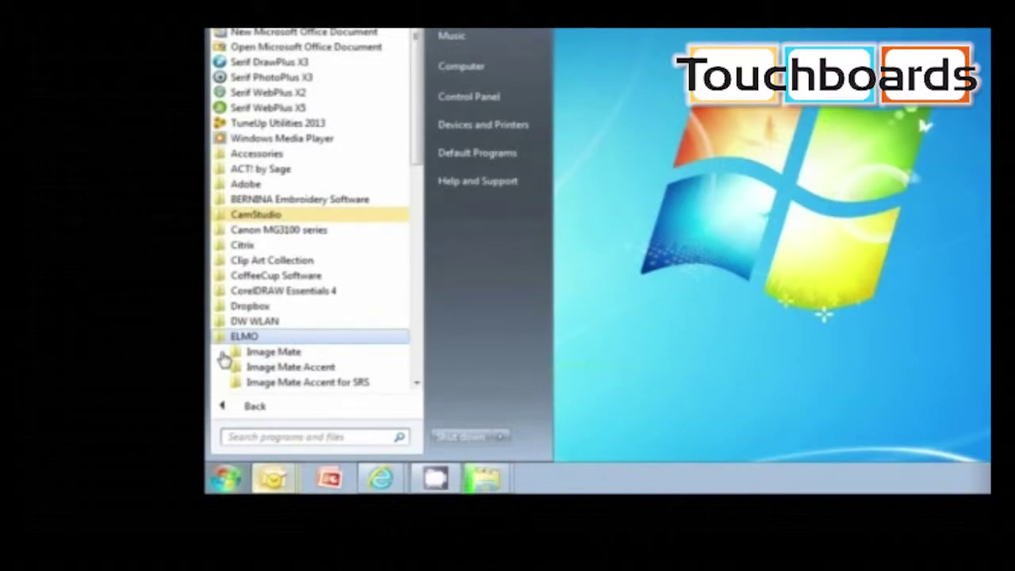
click(258, 382)
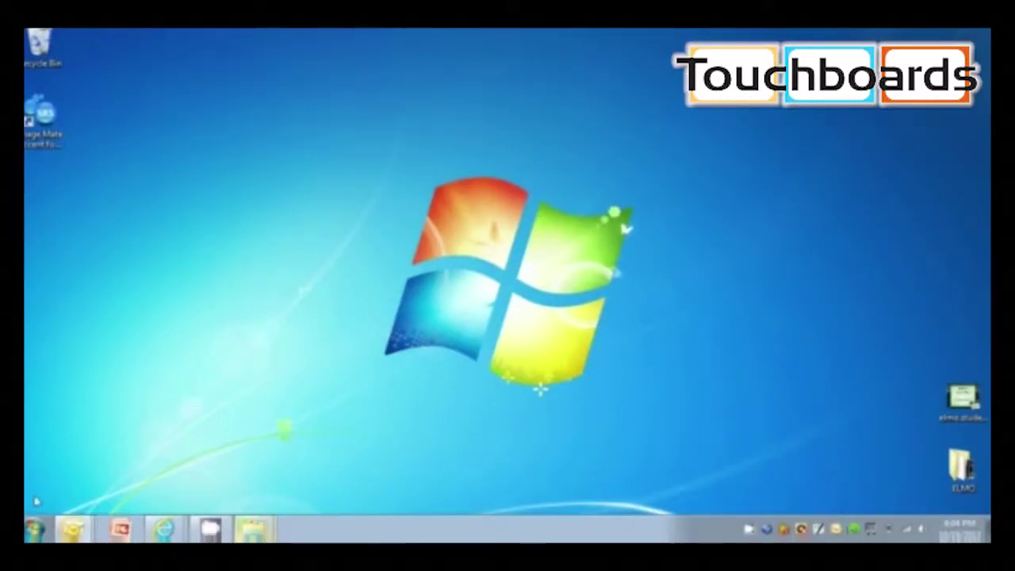
Step: Launch ELMO SRS Reporting from All Programs > ELMO > Image Mate Accent for SRS
click(35, 530)
click(69, 475)
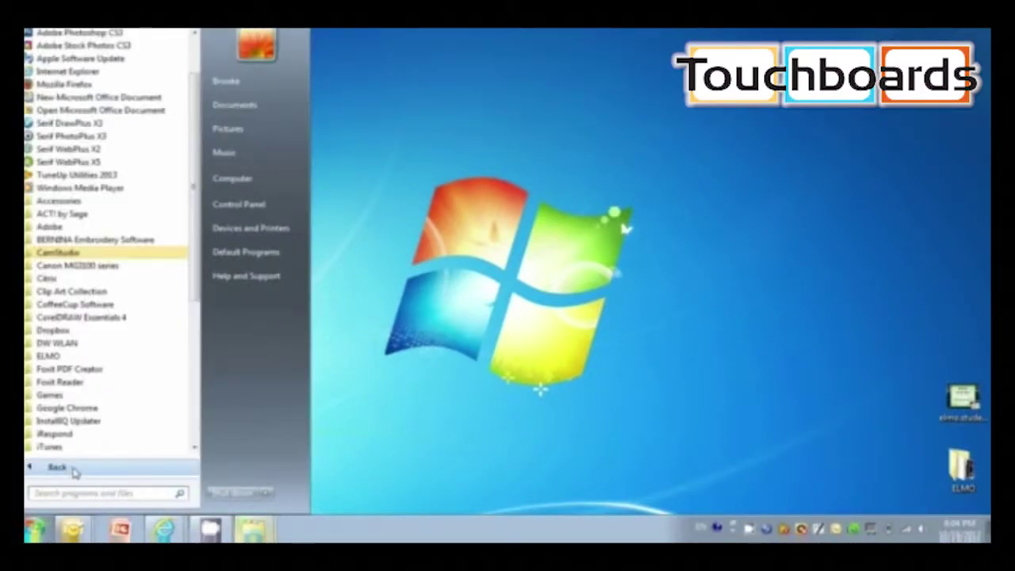
click(36, 357)
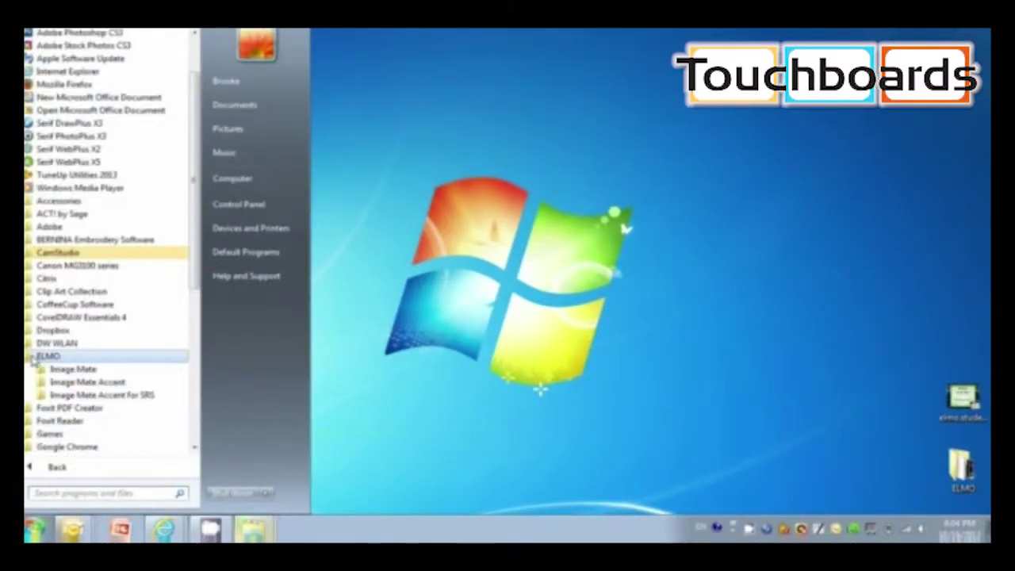
click(73, 395)
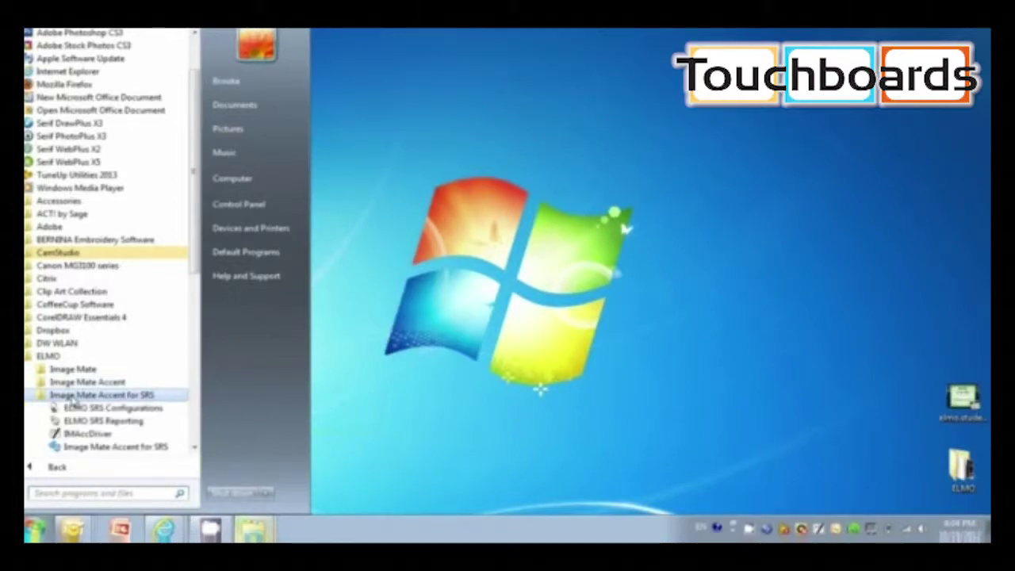
click(92, 422)
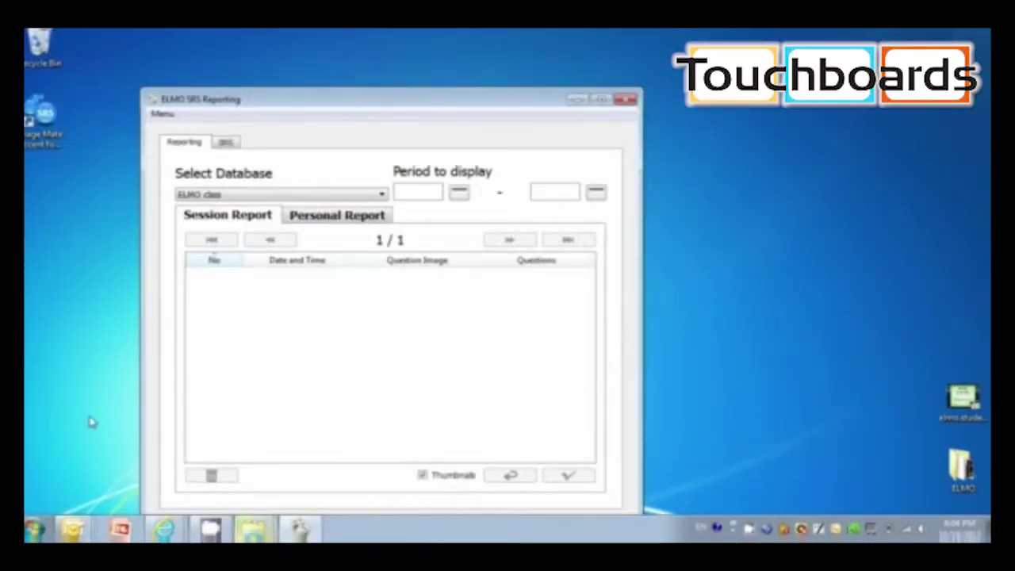
Step: Maximise ELMO SRS Reporting, switch to the SRS tab, and bring up Create Database
click(601, 99)
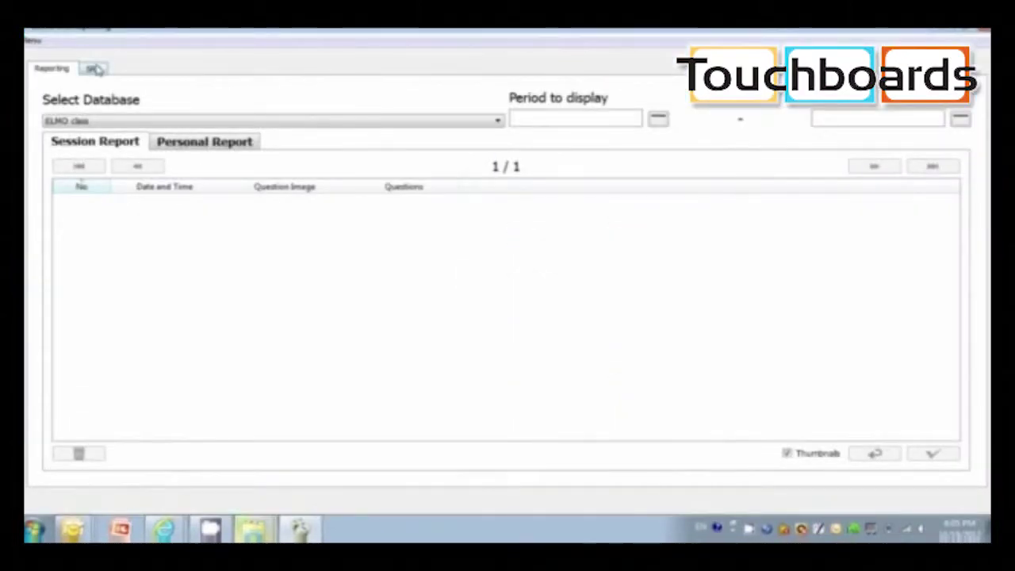
click(93, 70)
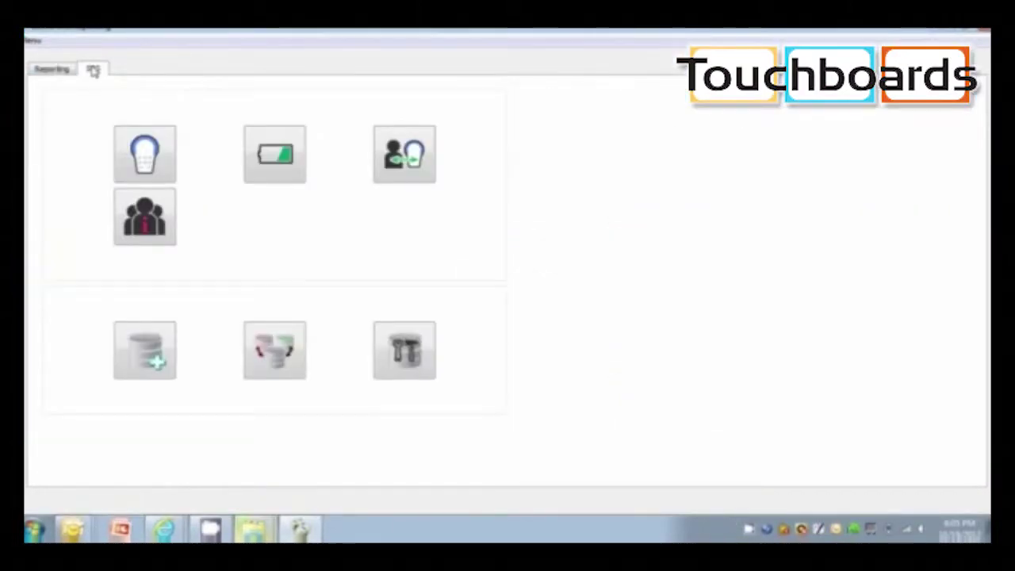
click(150, 353)
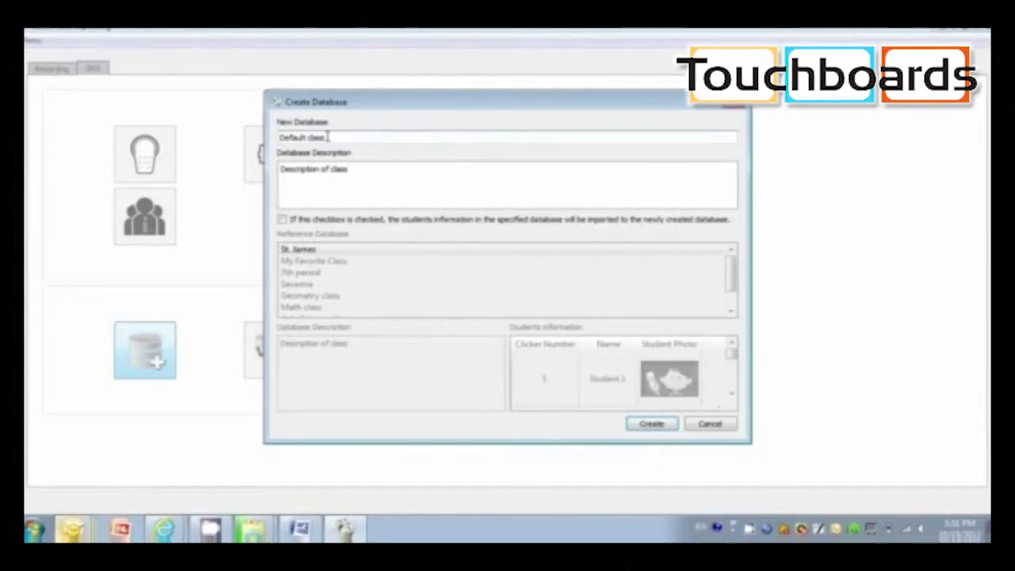
Step: Replace 'Default class' with 'ELMO class' as the new database name and create it
drag(328, 137, 268, 137)
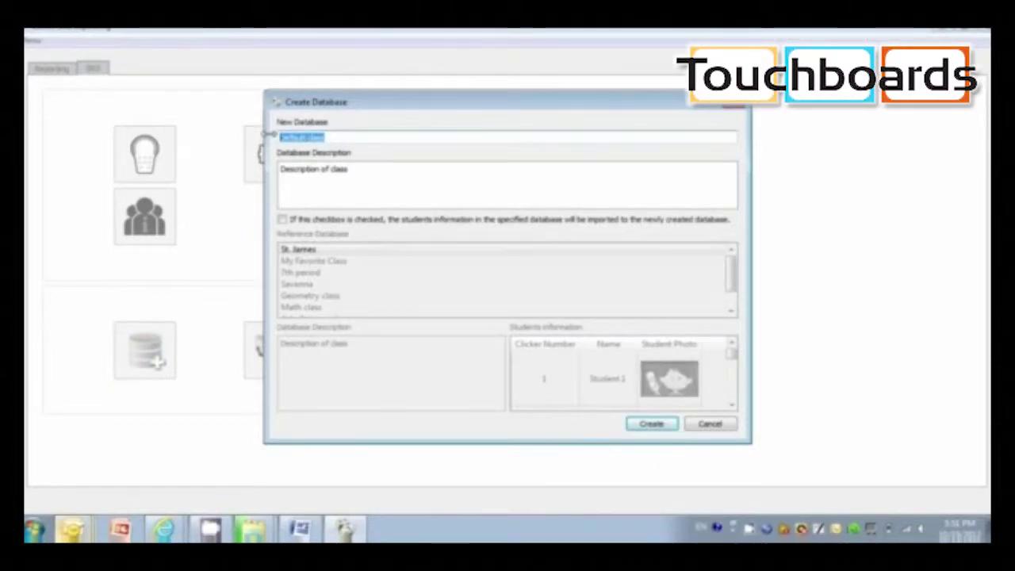
text(ELMCS)
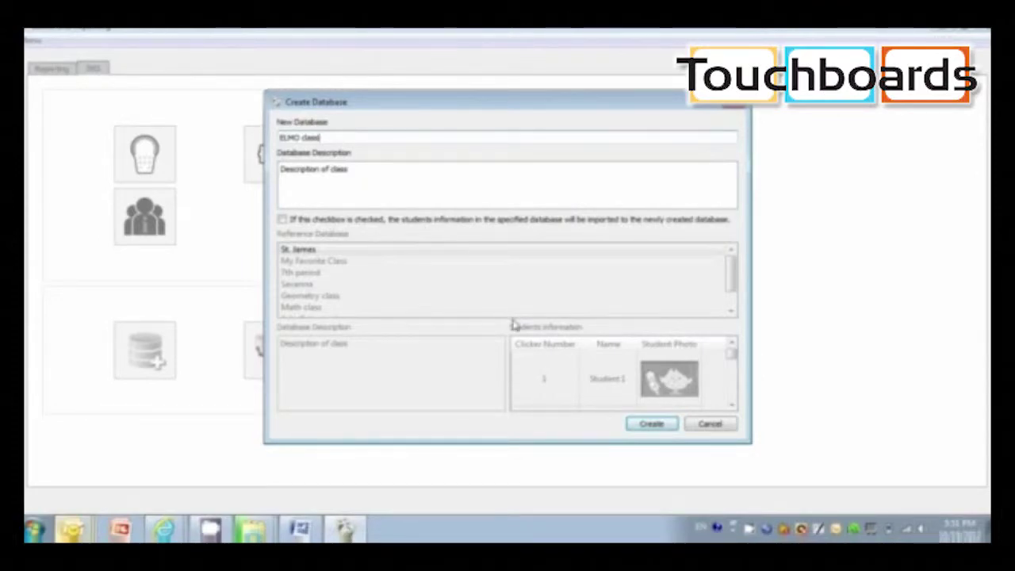
click(651, 424)
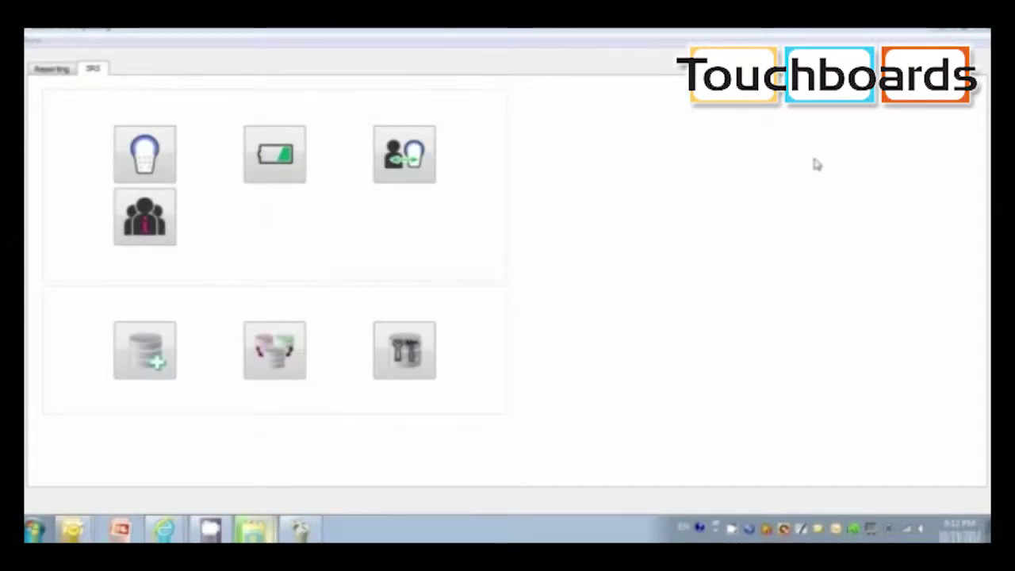
Step: Choose 'ELMO class' from the database list and confirm it as the active database
click(275, 349)
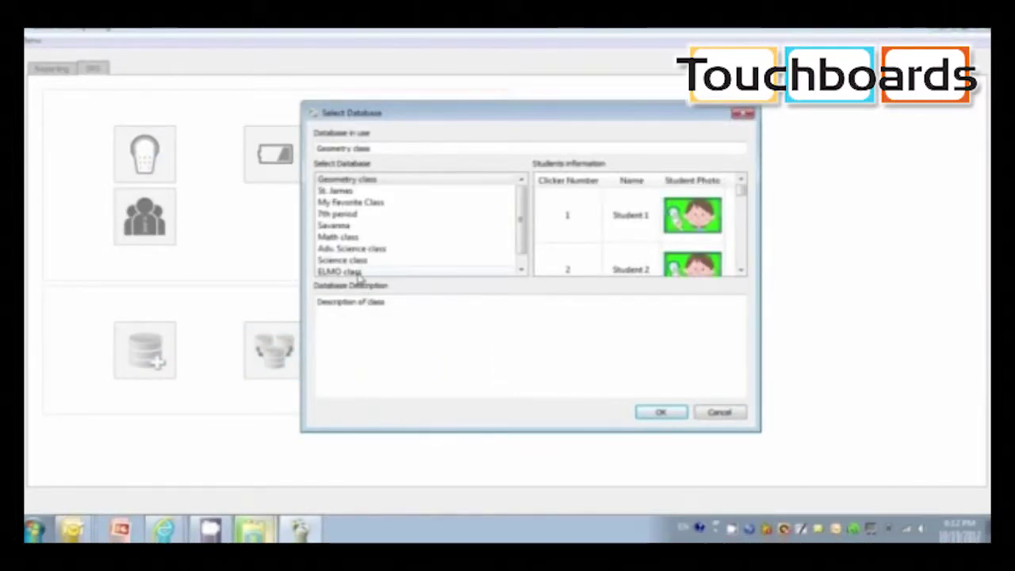
click(359, 272)
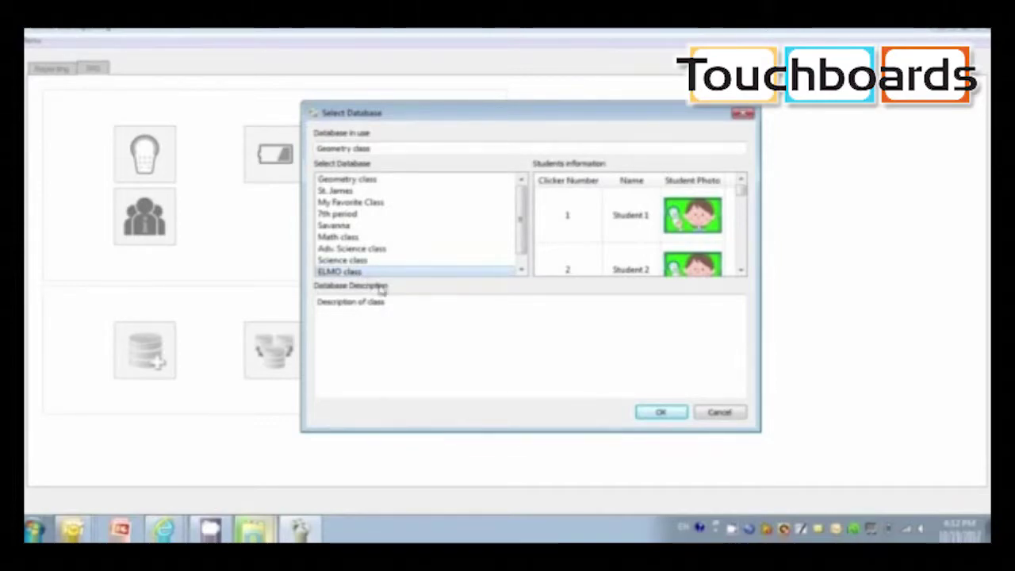
click(670, 414)
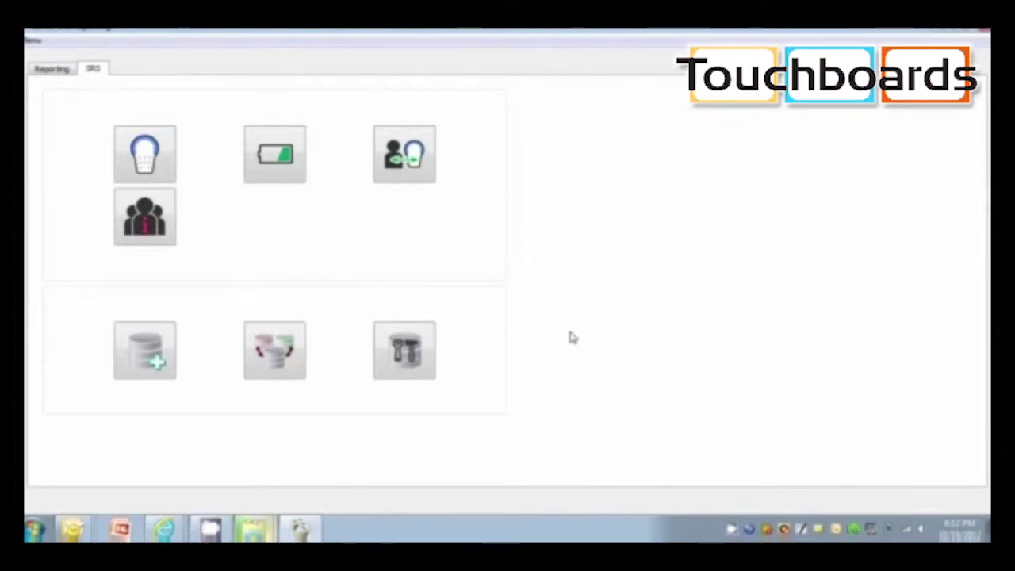
Step: Register clicker 1's student with a captured webcam photo and their name, then save and close
click(159, 225)
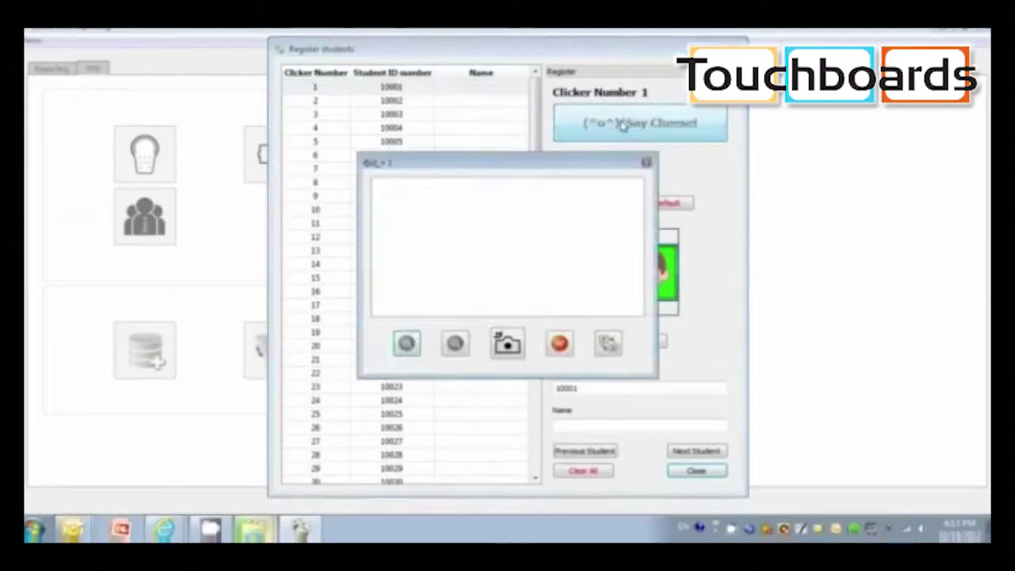
click(533, 419)
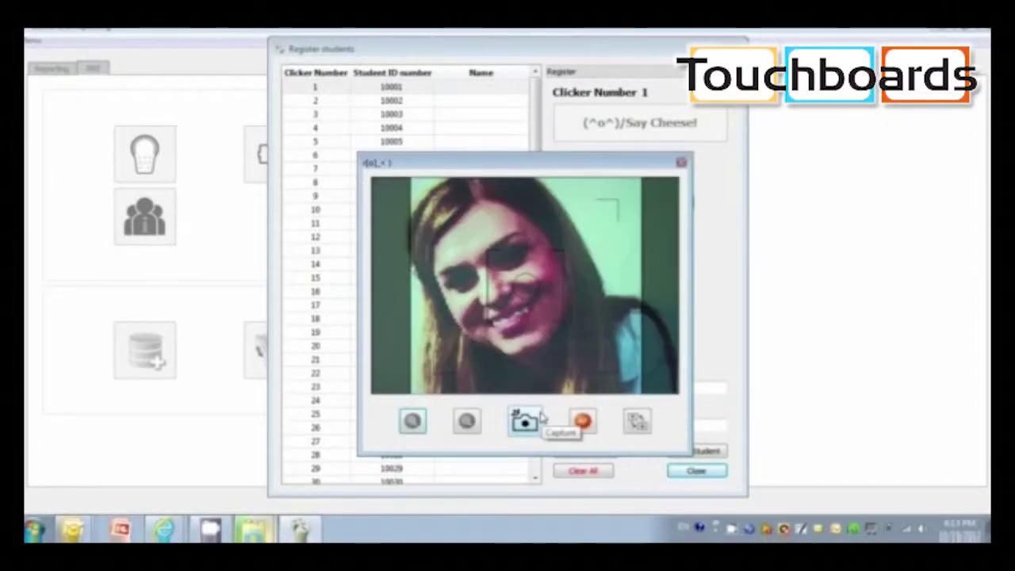
click(680, 162)
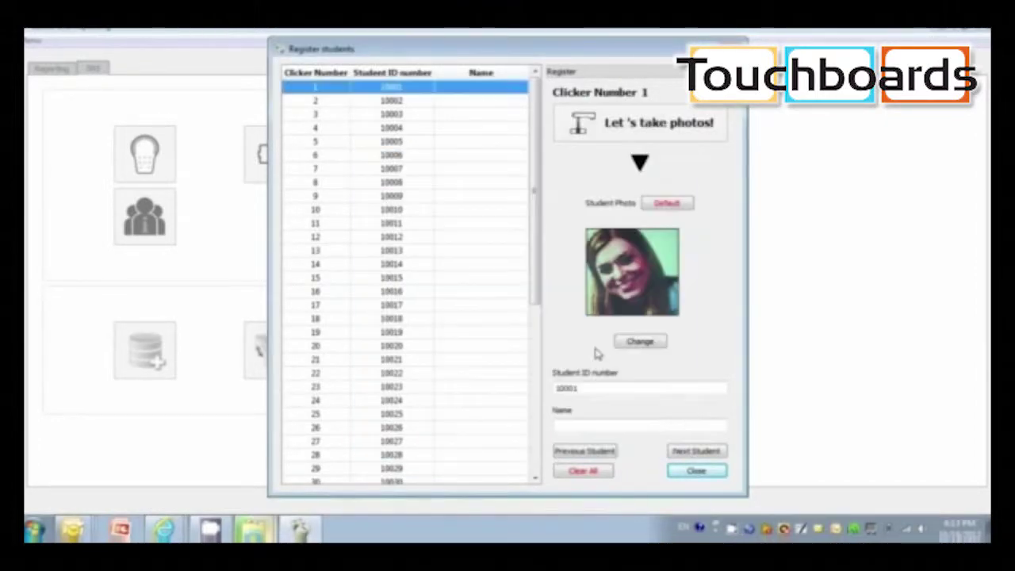
click(574, 423)
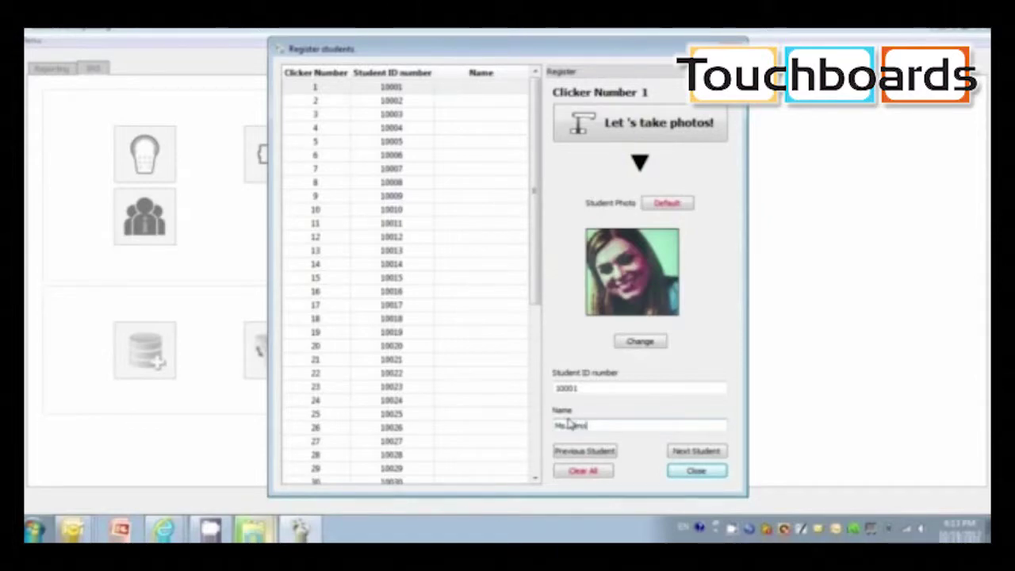
click(704, 452)
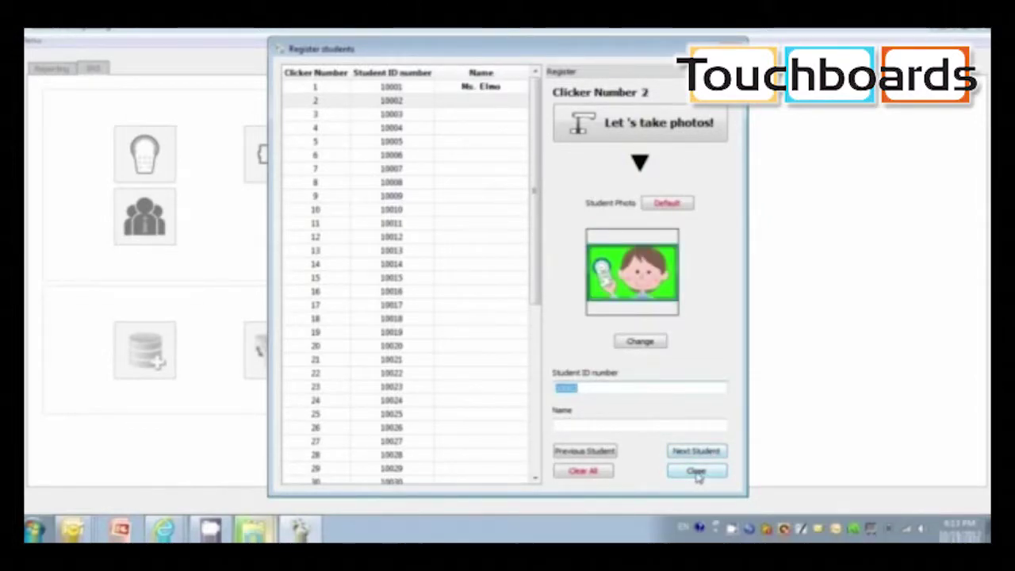
click(697, 472)
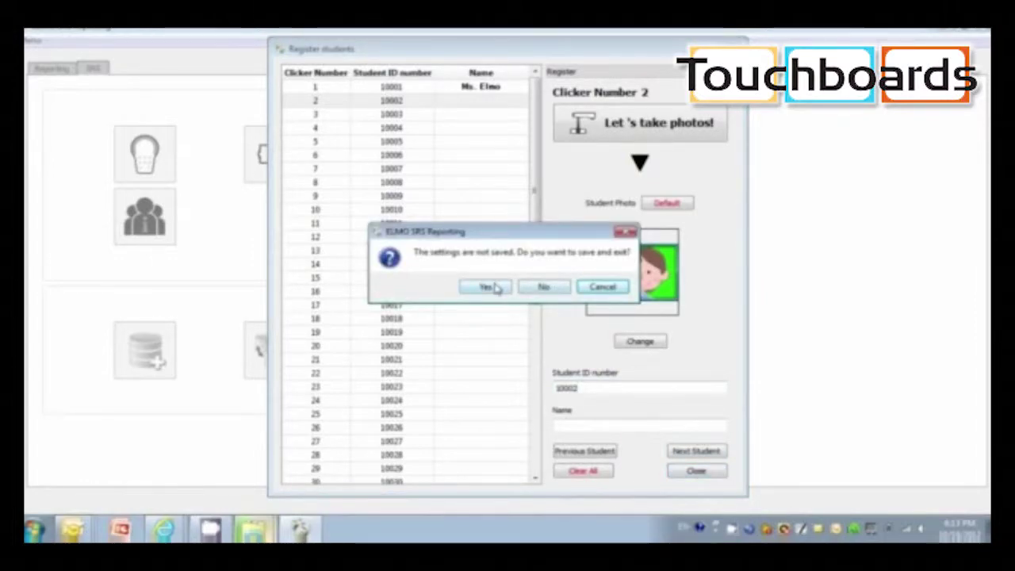
click(487, 287)
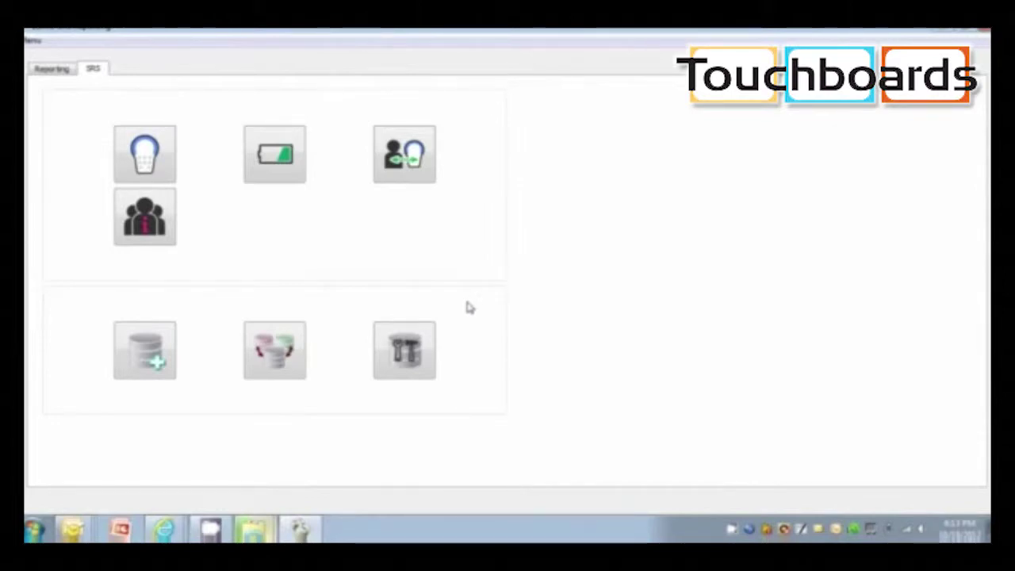
Step: Open the Edit profile of database editor from the toolbox icon
click(420, 351)
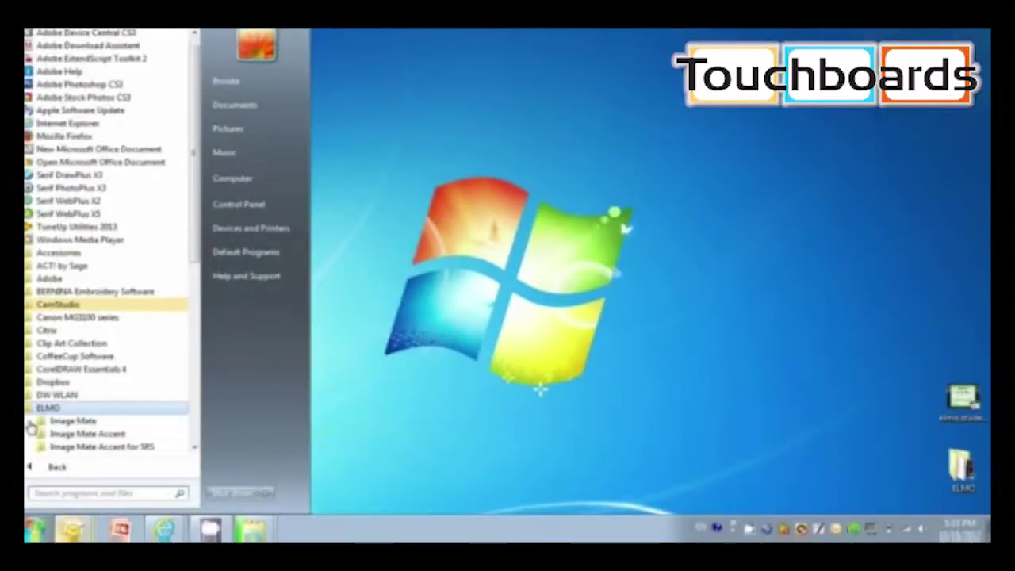
Step: Reveal ELMO SRS Configurations and ELMO SRS Reporting under Image Mate Accent for SRS
click(60, 447)
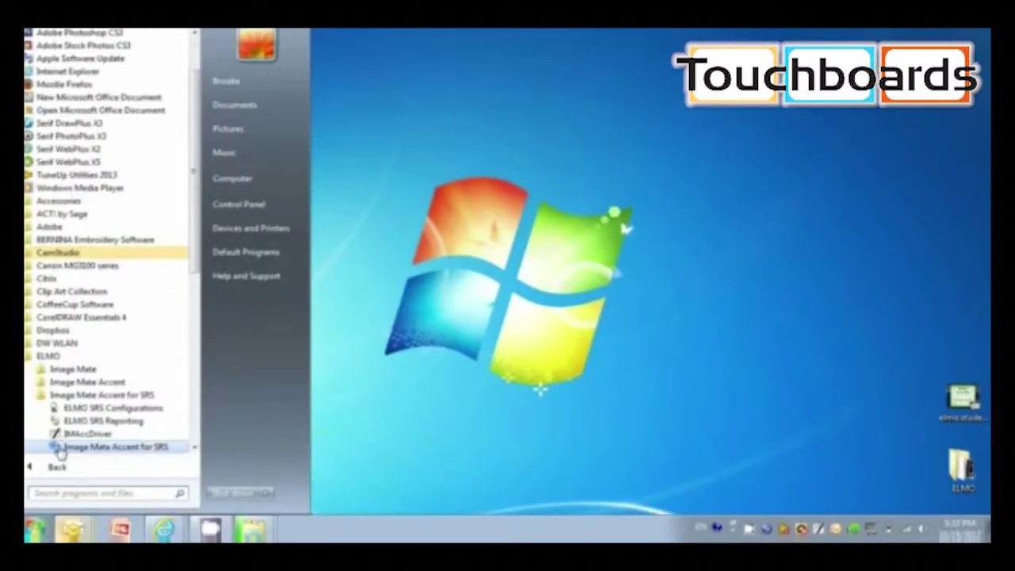